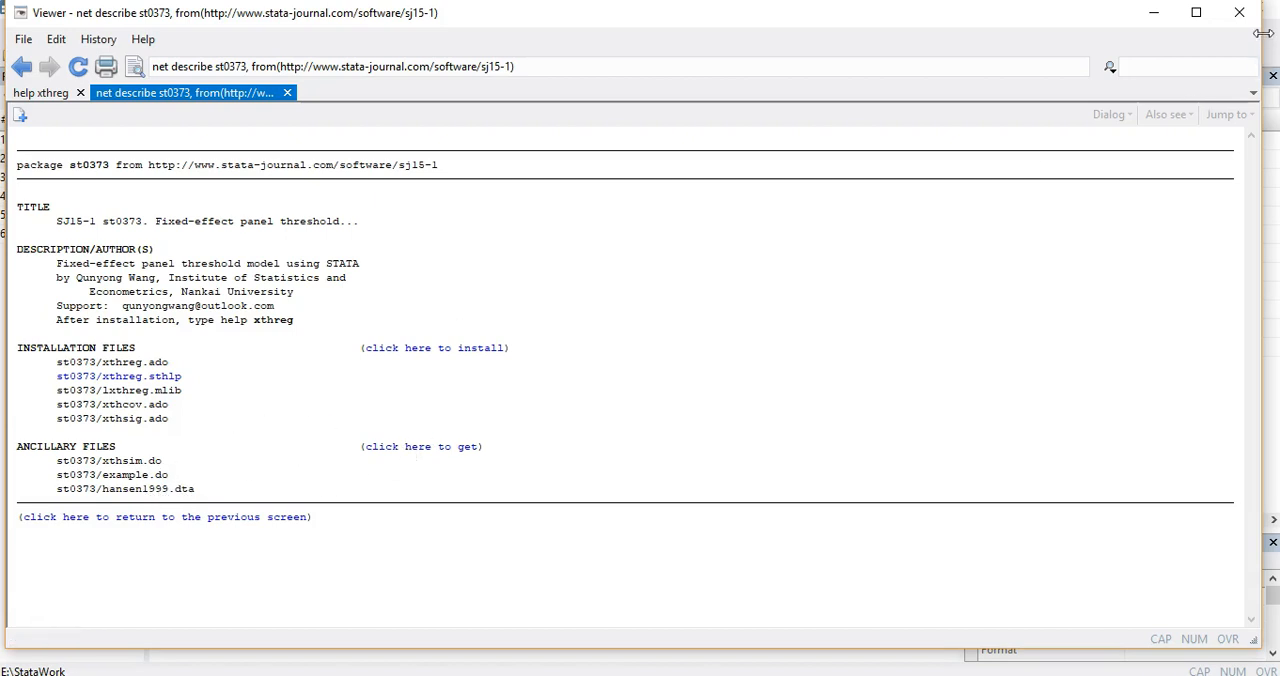
Close the st0373 package description and reopen the xthreg help at its Examples section
click(1239, 12)
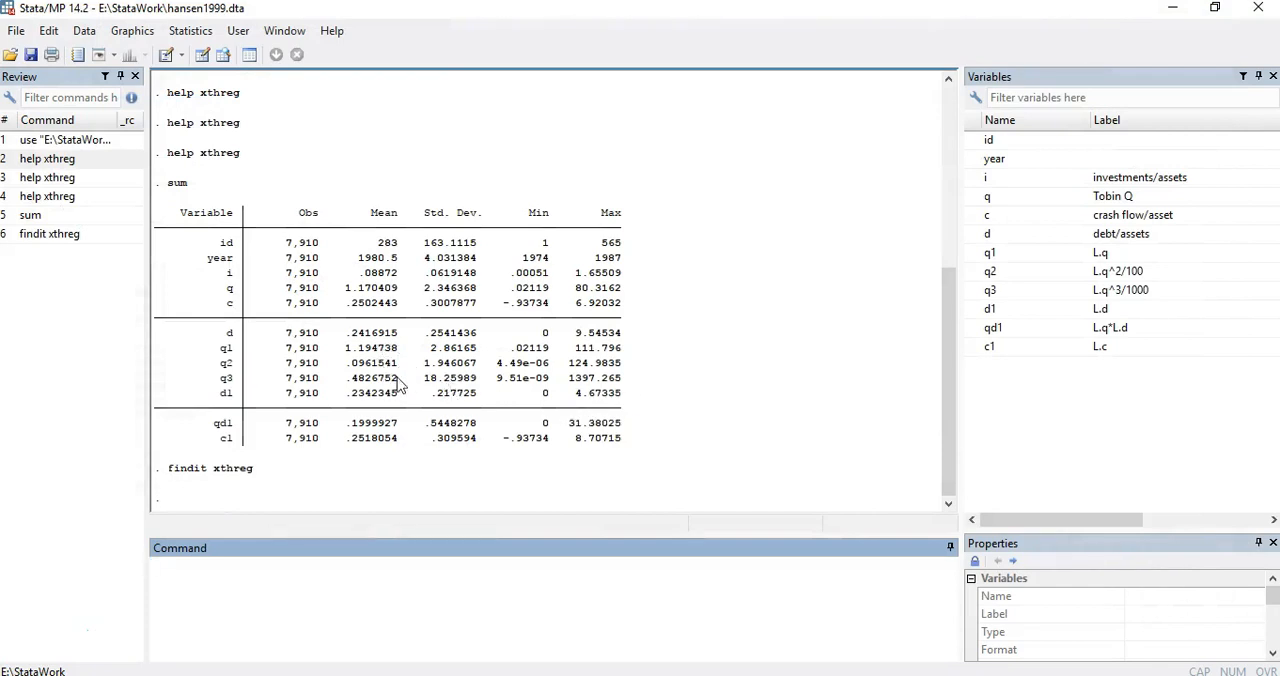
click(53, 160)
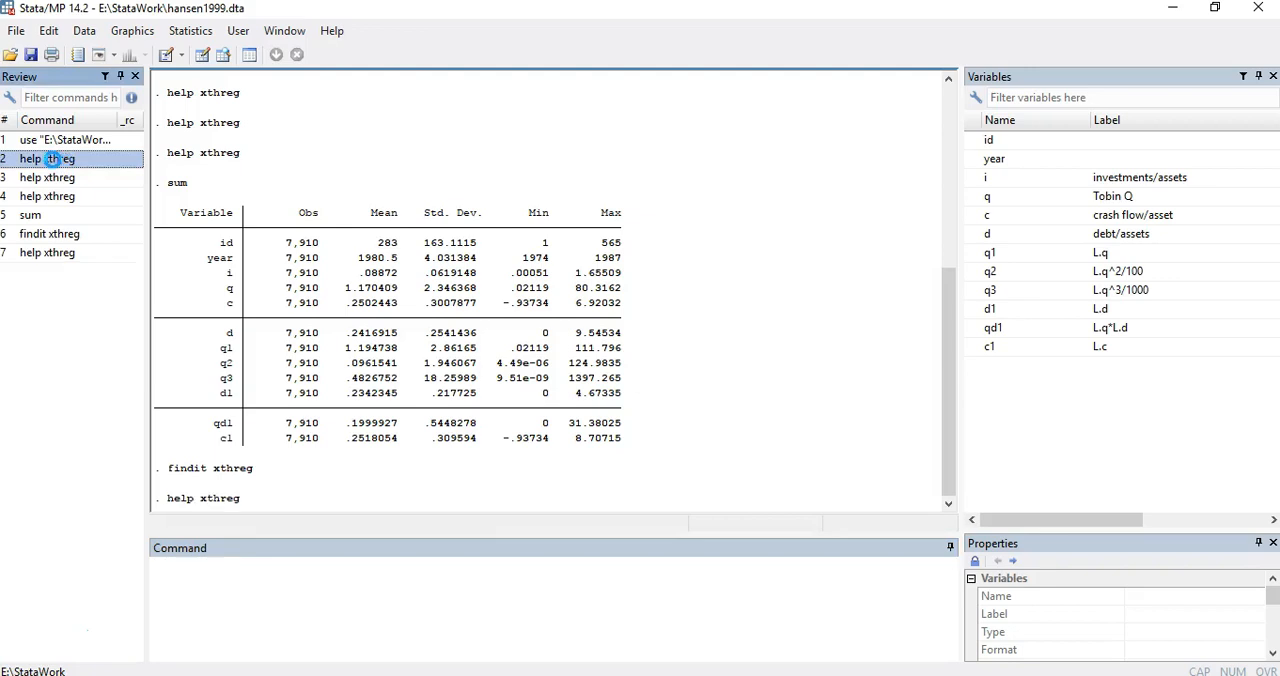
double_click(53, 160)
scroll(405, 340, down, 10)
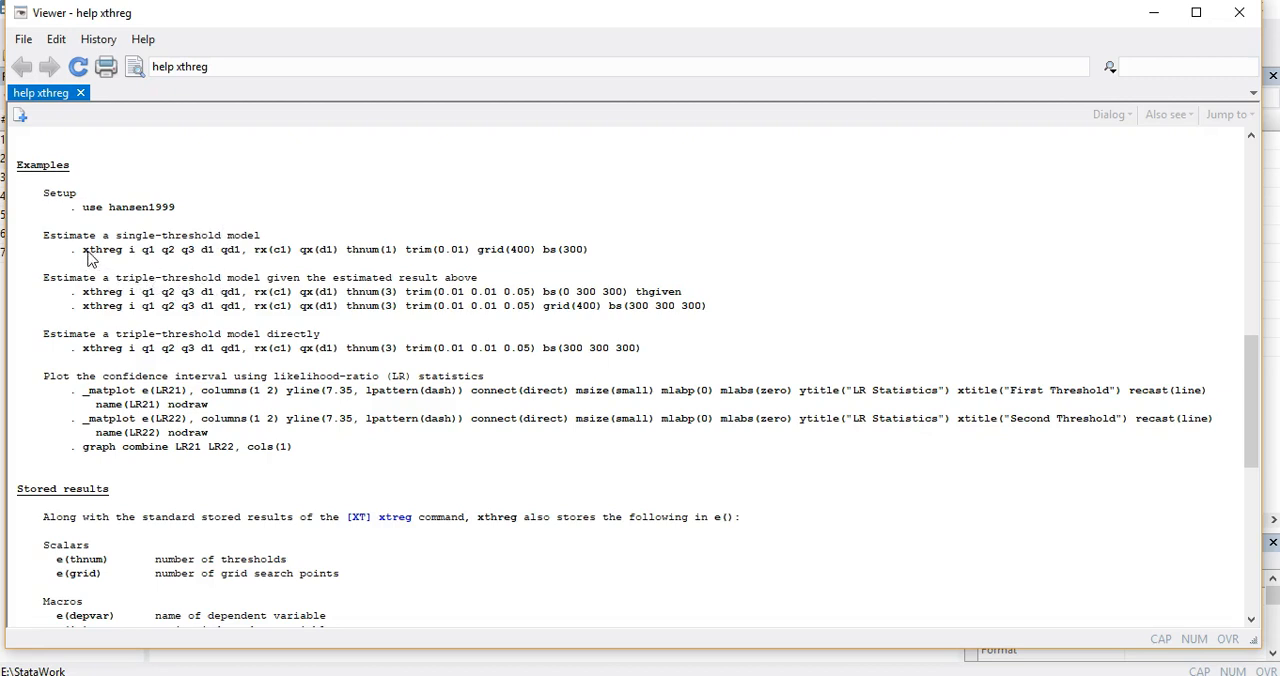
Copy the single-threshold example command from the help into the command line and set its bootstrap replications to bs(50)
drag(86, 250, 590, 253)
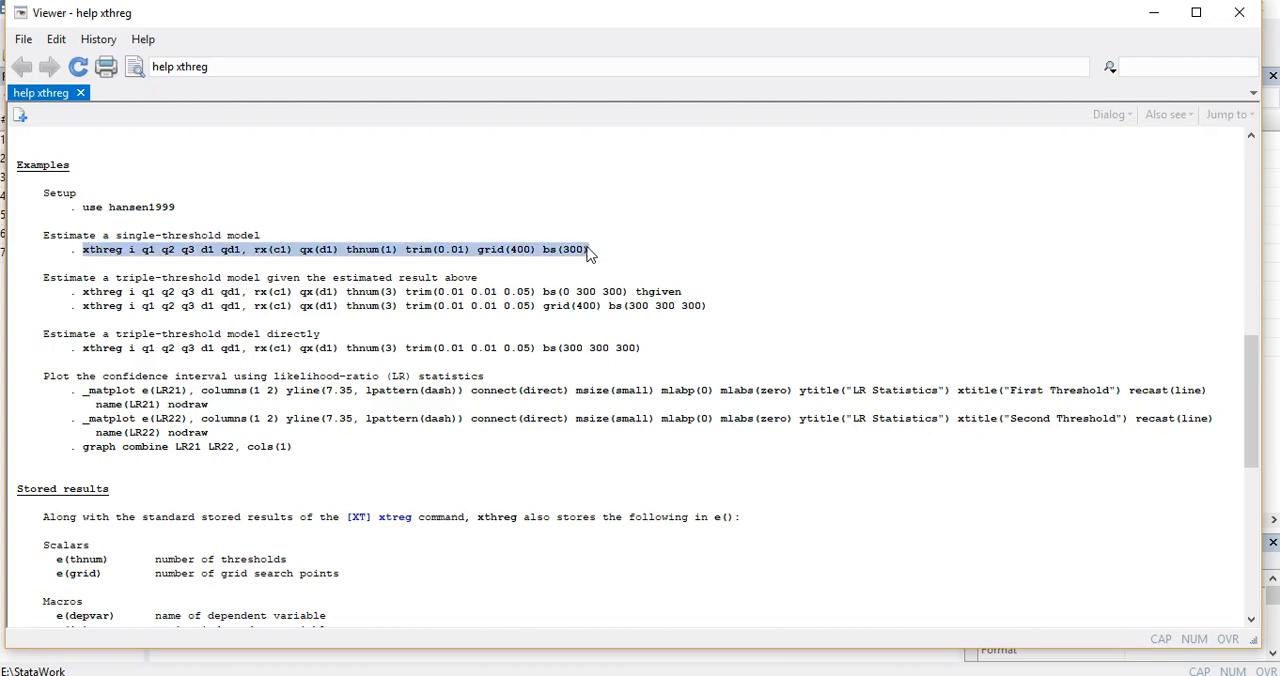
right_click(518, 249)
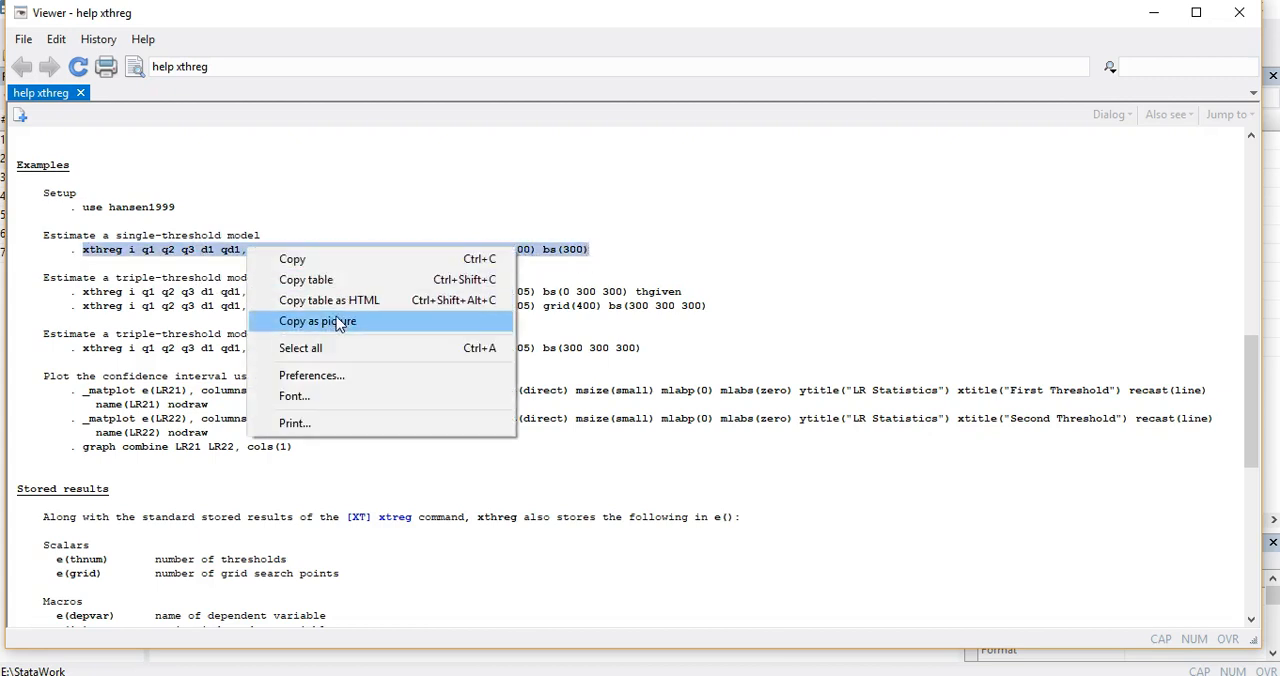
click(300, 259)
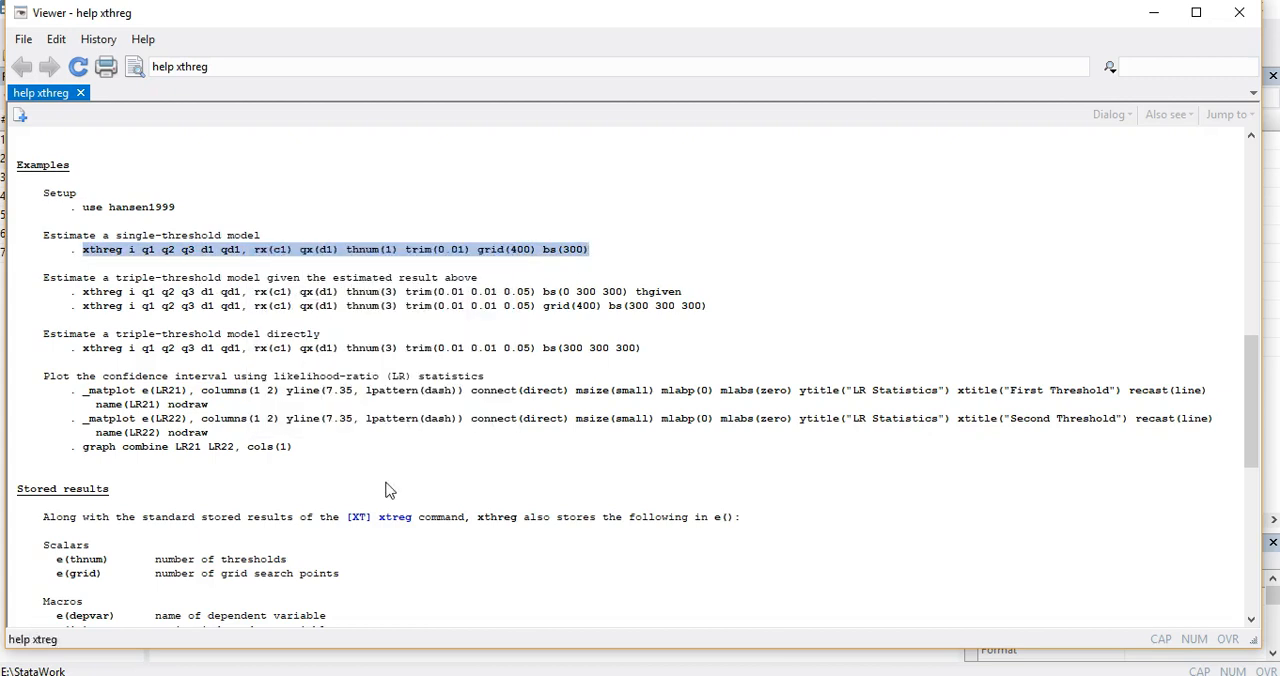
click(359, 618)
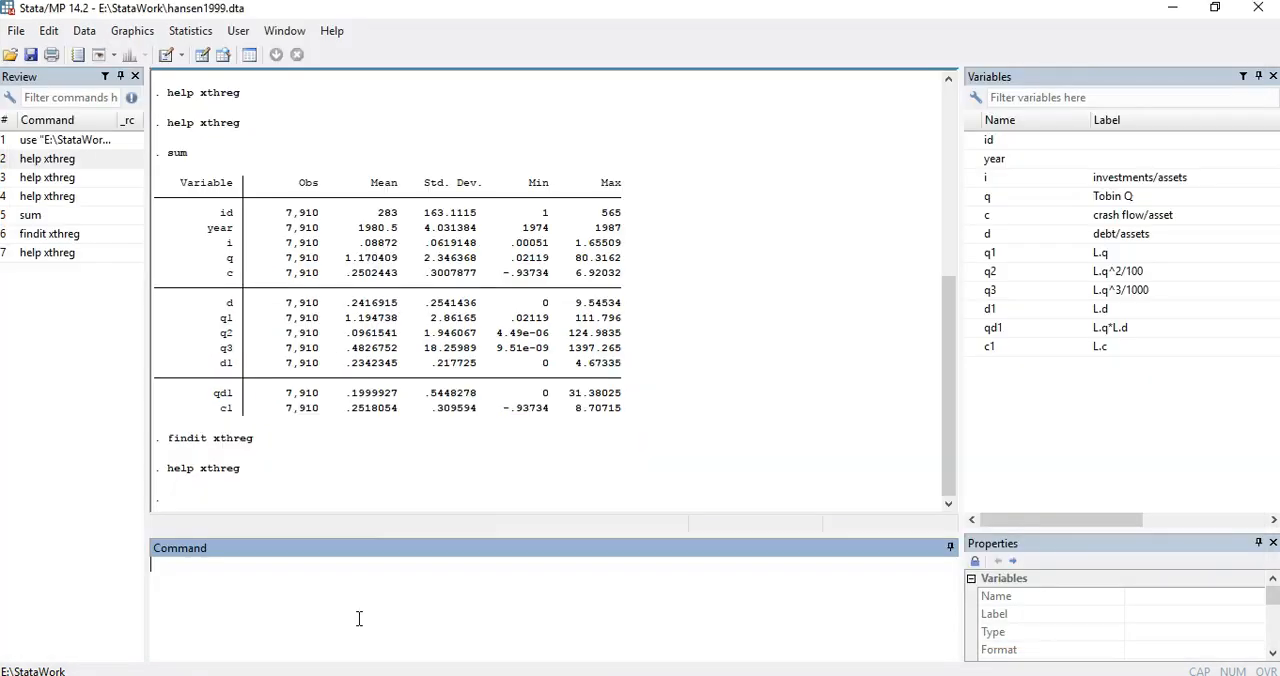
key(ctrl+v)
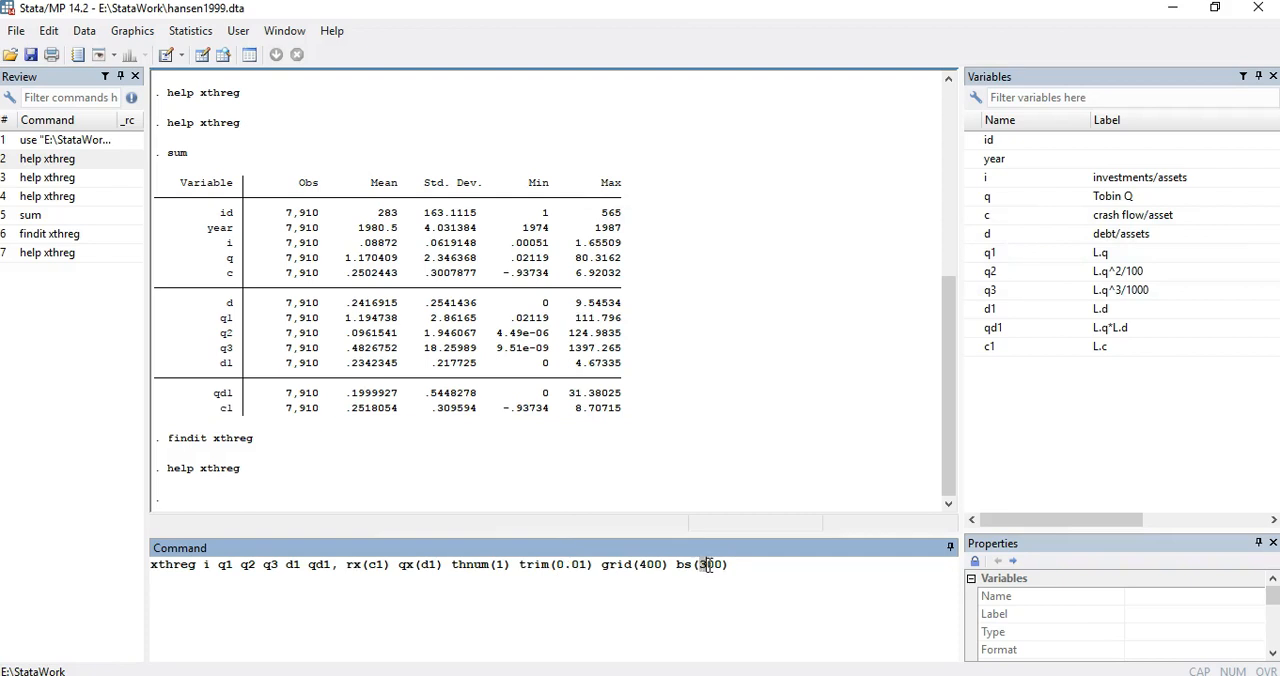
text(5)
Look up the meaning of the command's rx, qx and thnum options in the Options section of the xthreg help
drag(346, 564, 441, 565)
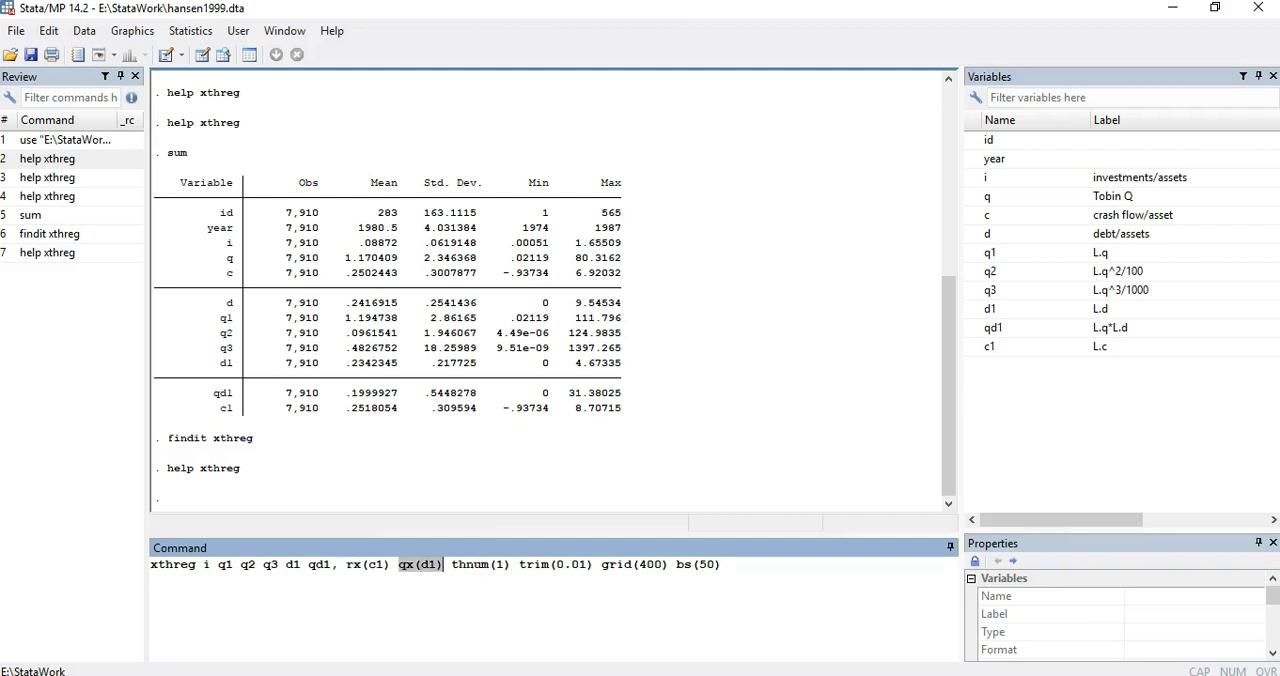
click(493, 640)
scroll(548, 418, down, 9)
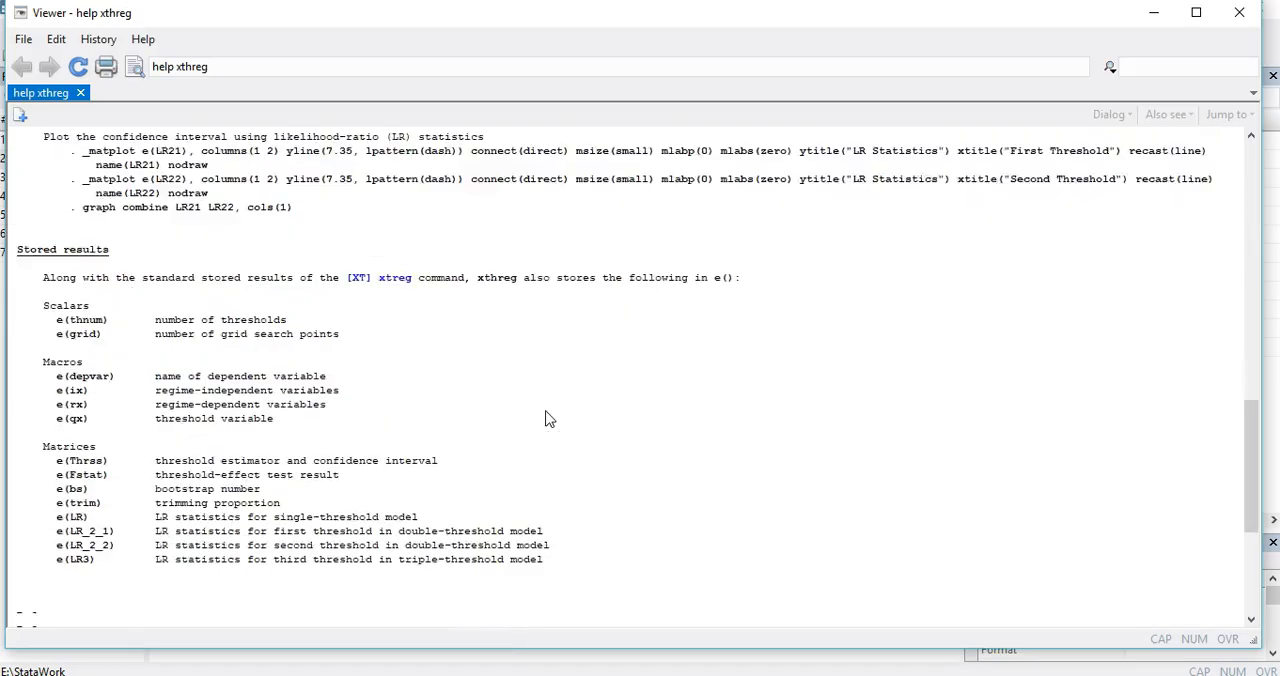
scroll(548, 418, down, 3)
scroll(548, 418, up, 20)
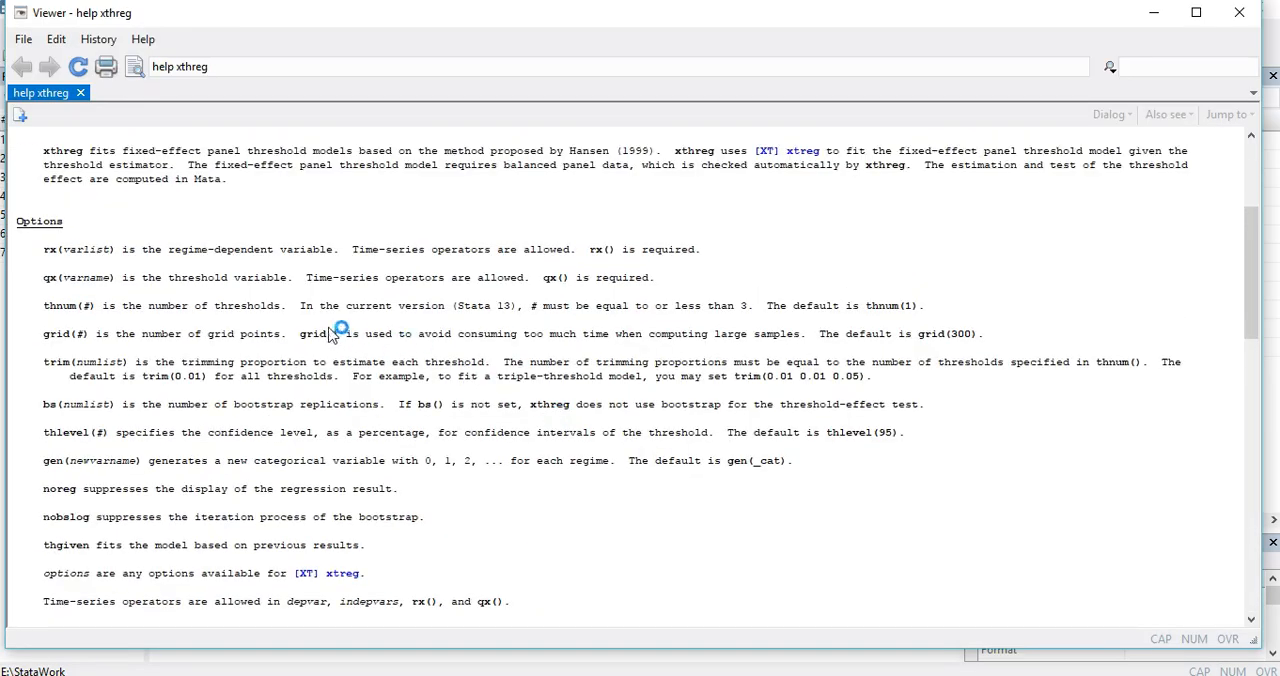
drag(44, 250, 112, 258)
click(88, 258)
drag(170, 284, 284, 286)
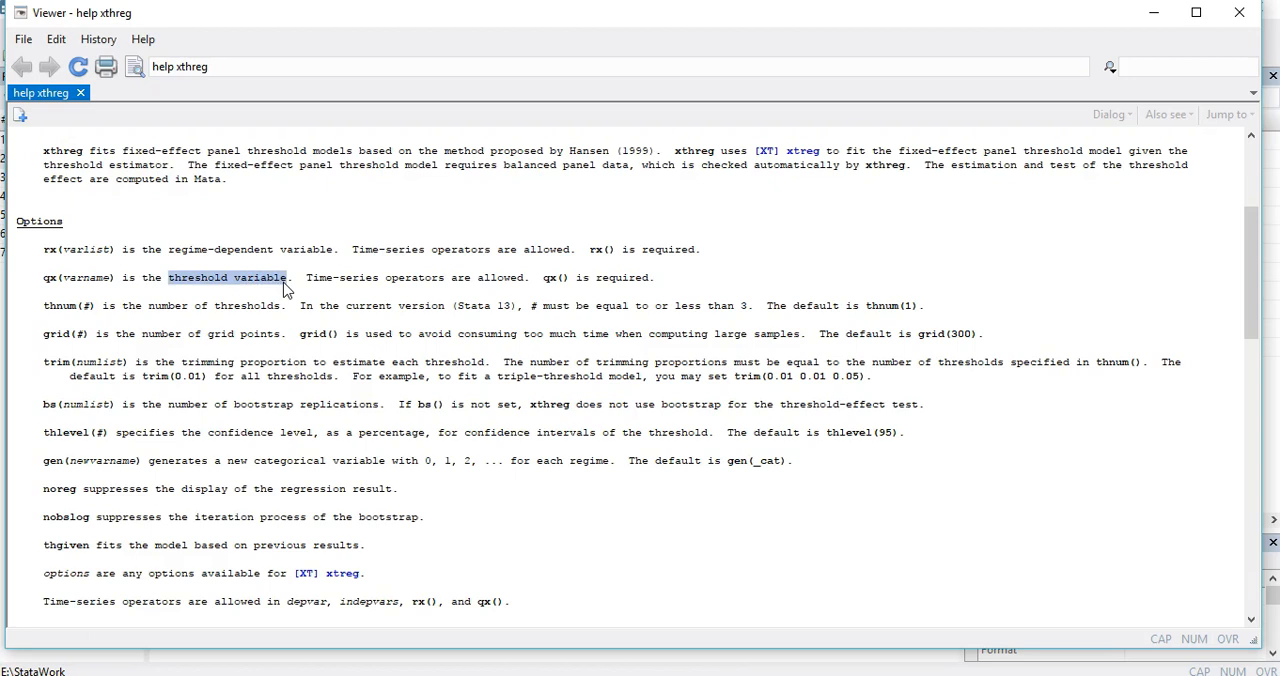
drag(43, 312, 90, 314)
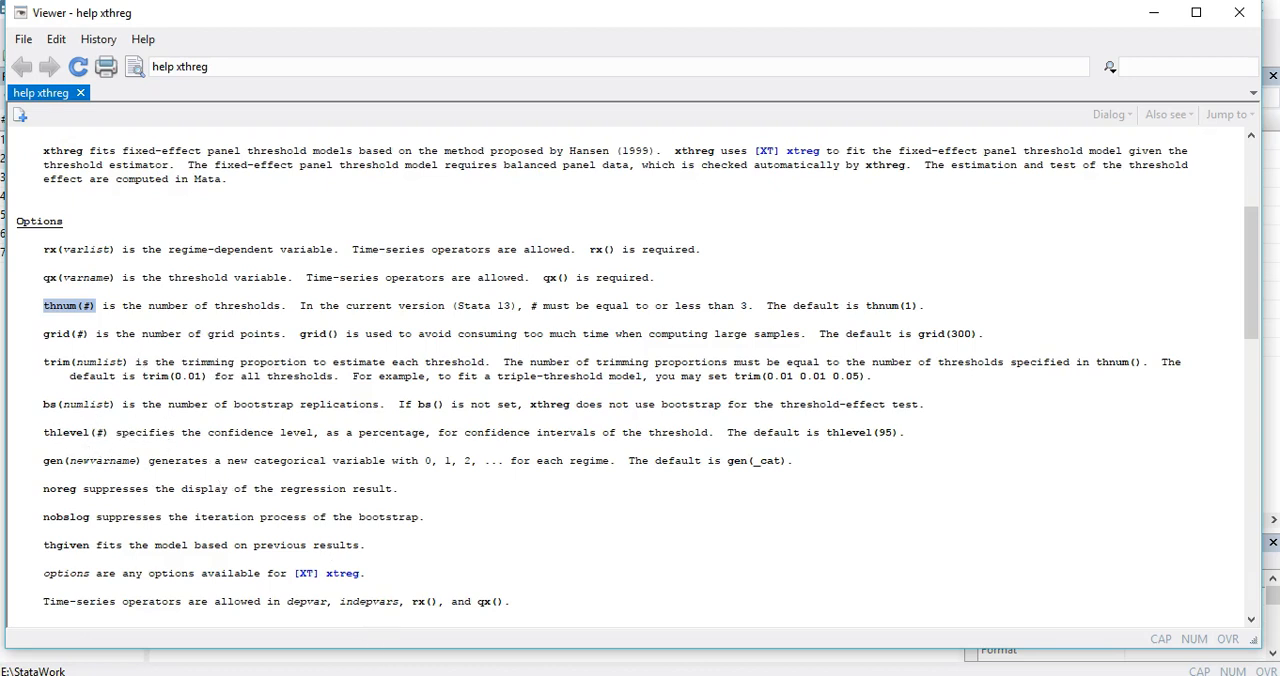
Review the independent variables q1 to qd1, the number of thresholds, and the rx and qx terms in the pending xthreg command
click(285, 610)
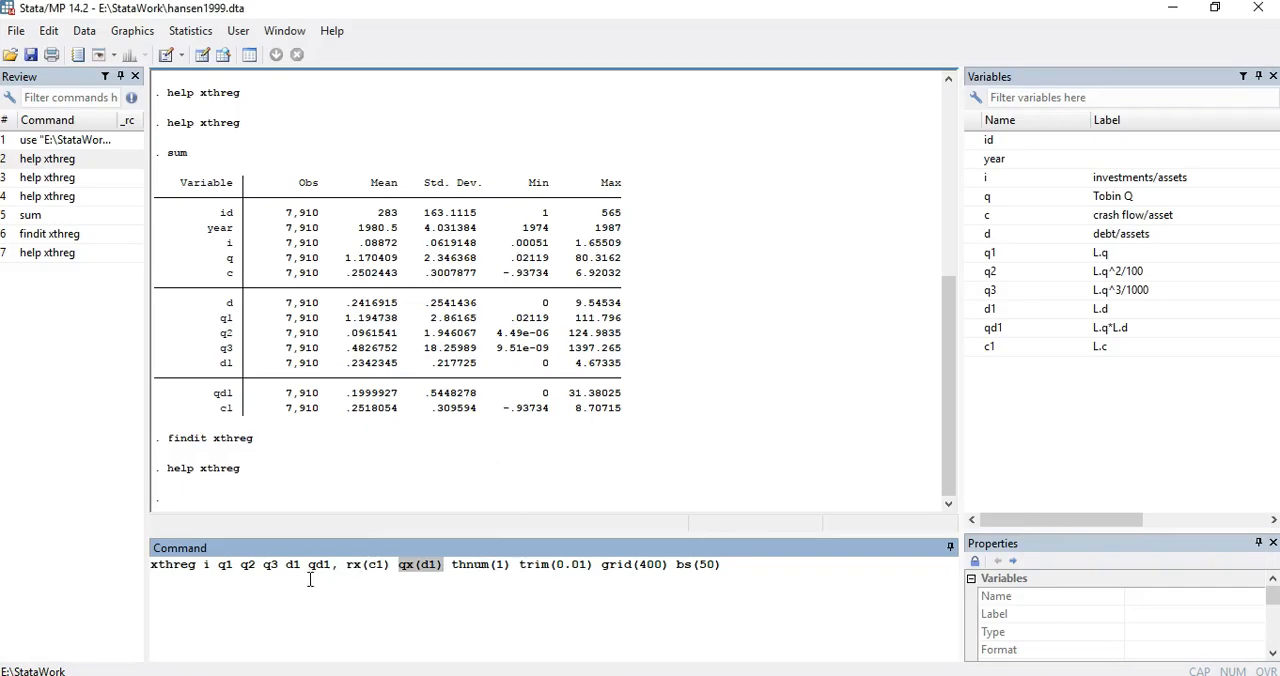
drag(204, 566, 330, 566)
click(232, 568)
drag(216, 568, 327, 569)
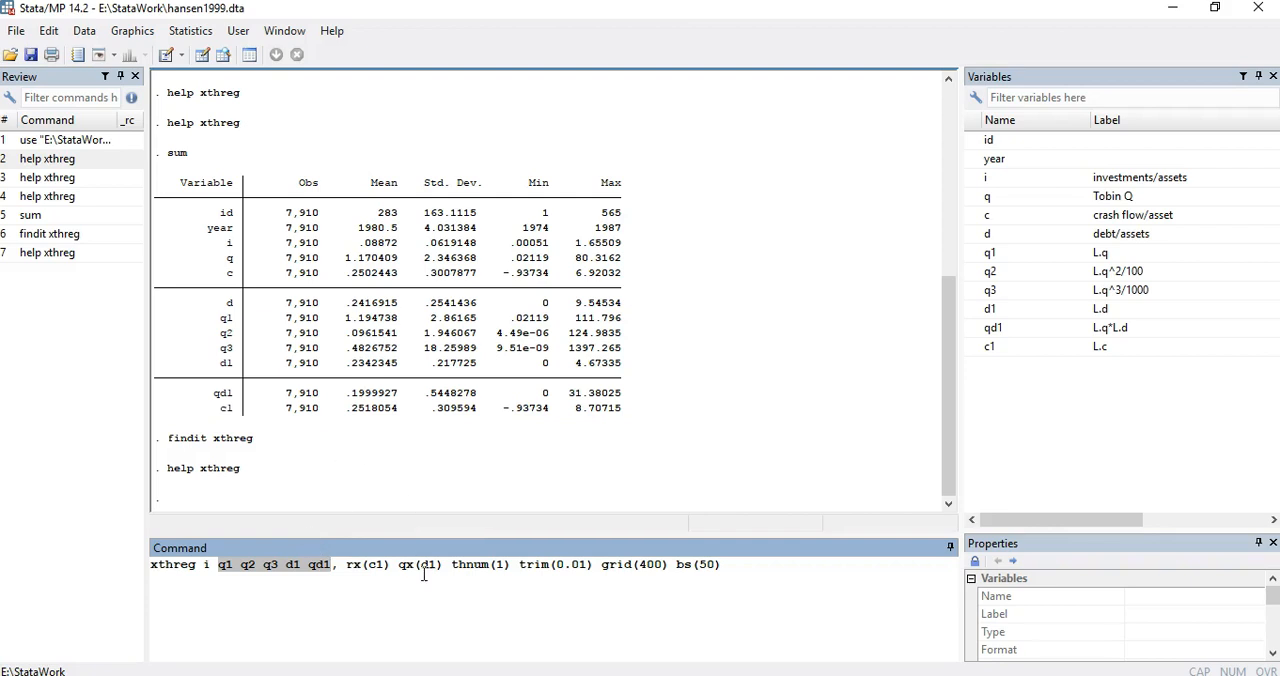
double_click(500, 566)
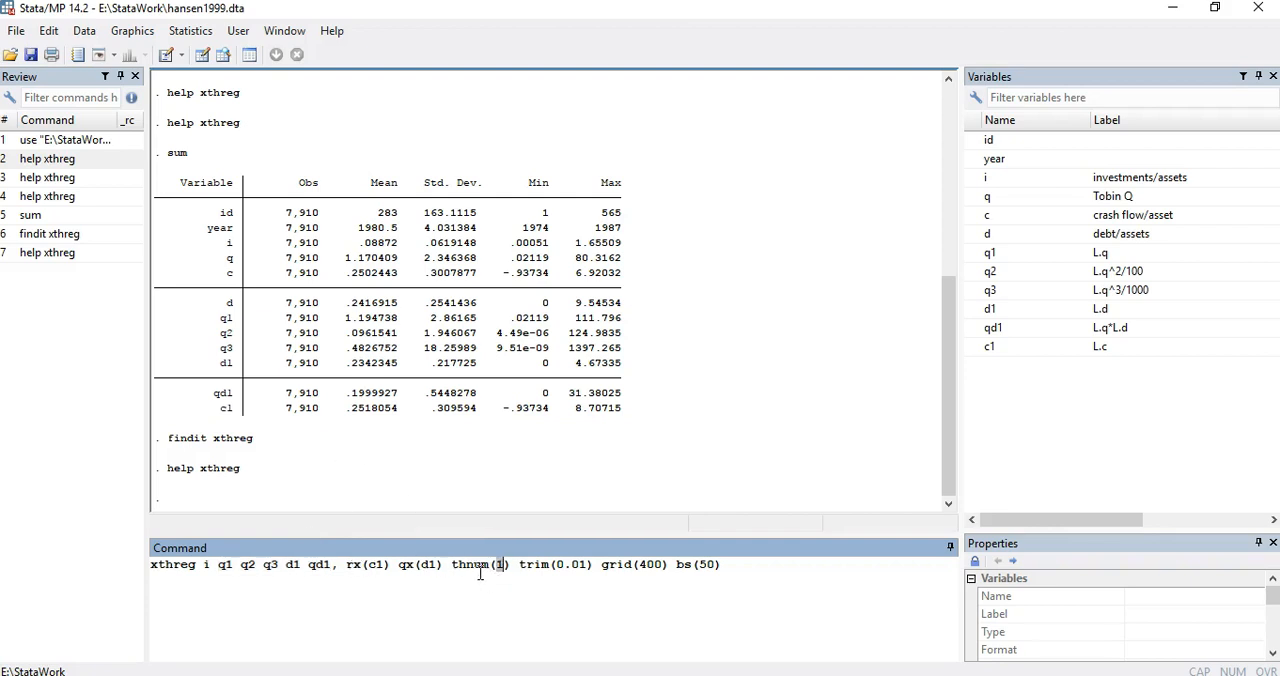
drag(348, 566, 440, 568)
Run the single-threshold xthreg estimation for i with rx(c1), qx(d1), thnum(1), trim(0.01), grid(400) and bs(50)
drag(677, 566, 720, 566)
click(703, 566)
key(Return)
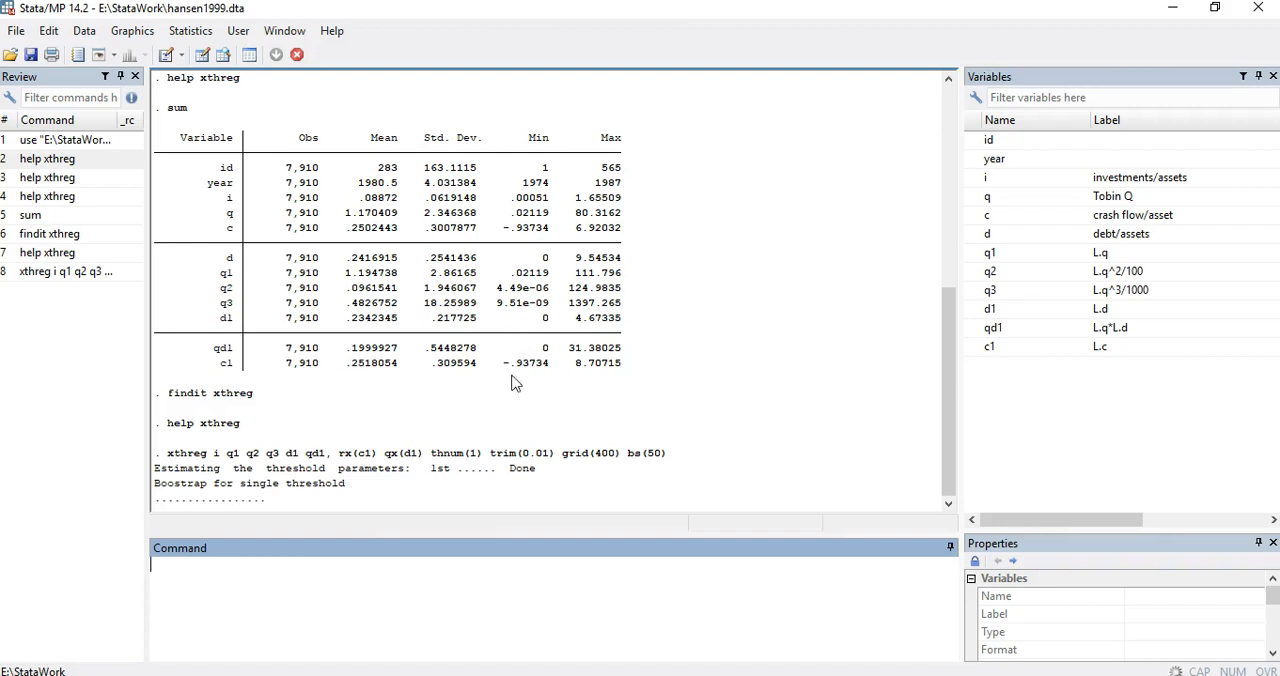
Examine the bootstrap output and the coefficient table rows for the regime-independent variables q1 through qd1
drag(157, 511, 433, 511)
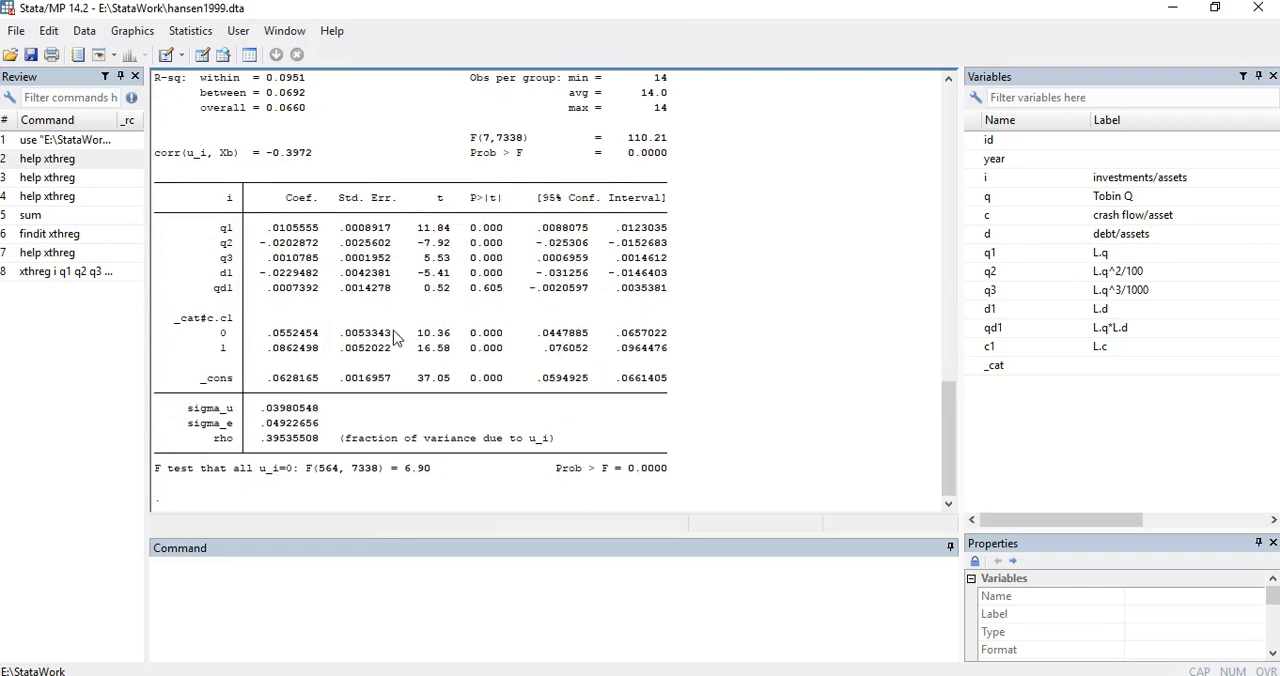
drag(154, 185, 668, 292)
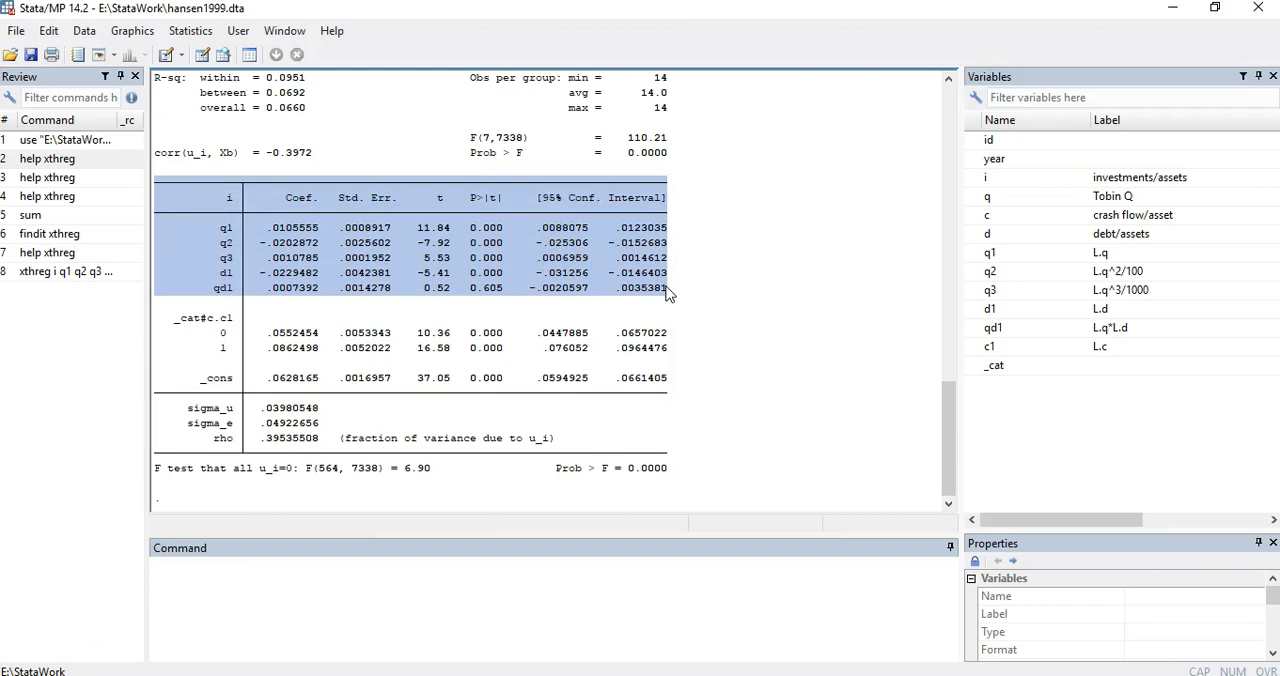
click(298, 230)
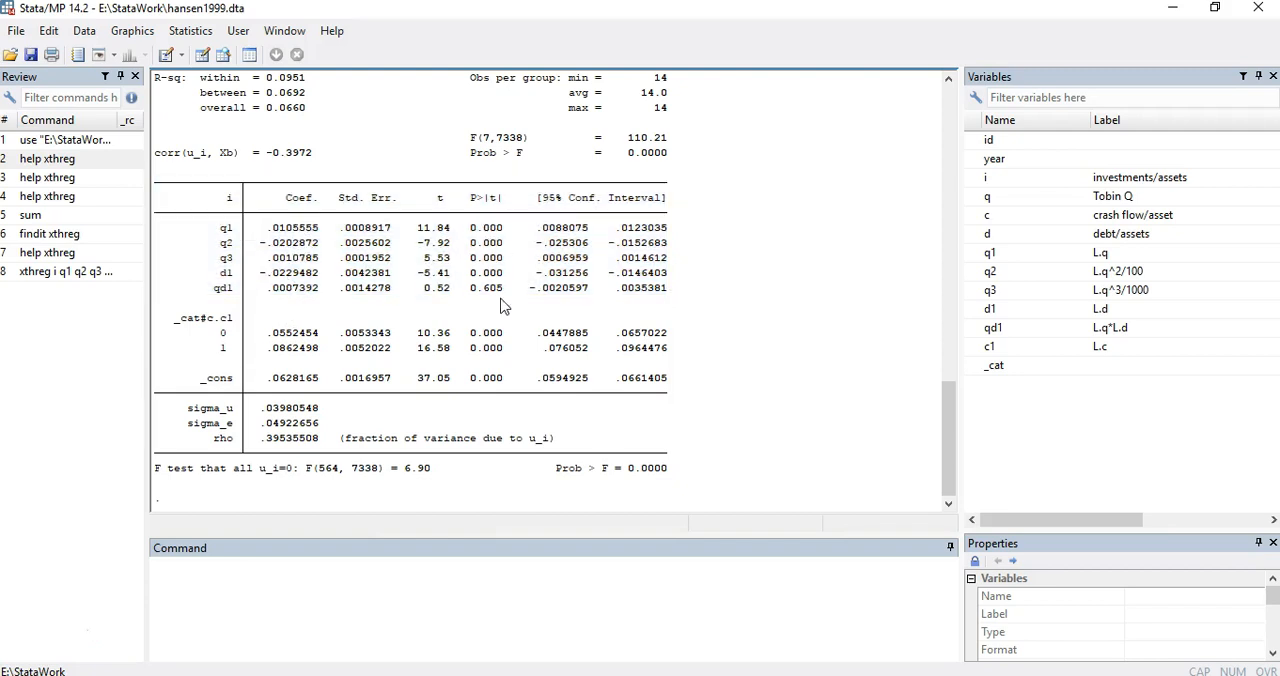